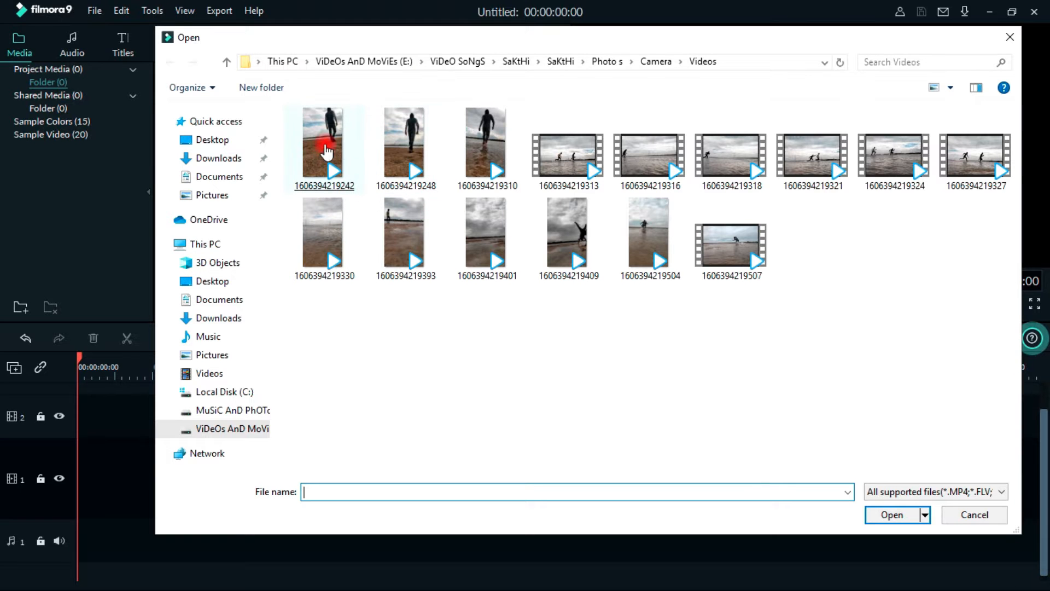
pyautogui.click(323, 152)
pyautogui.doubleClick(322, 151)
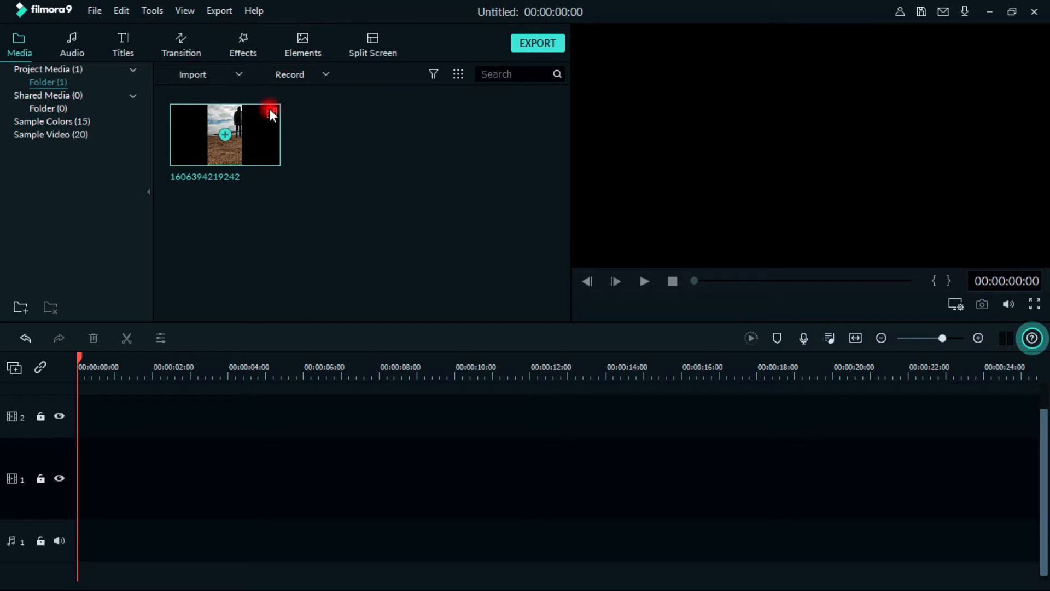
pyautogui.moveTo(260, 137); pyautogui.dragTo(75, 443)
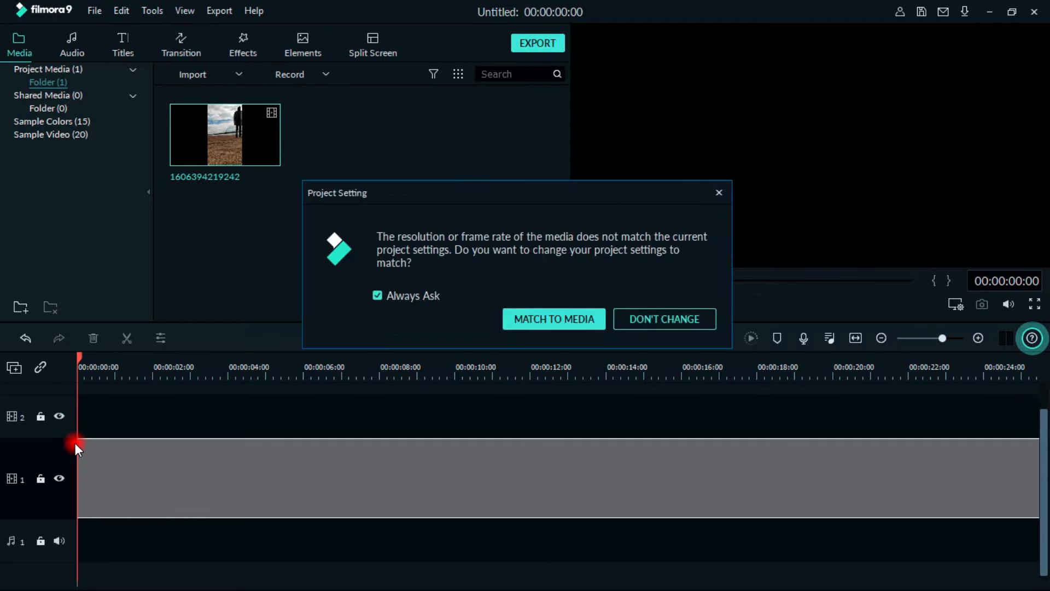
pyautogui.click(671, 311)
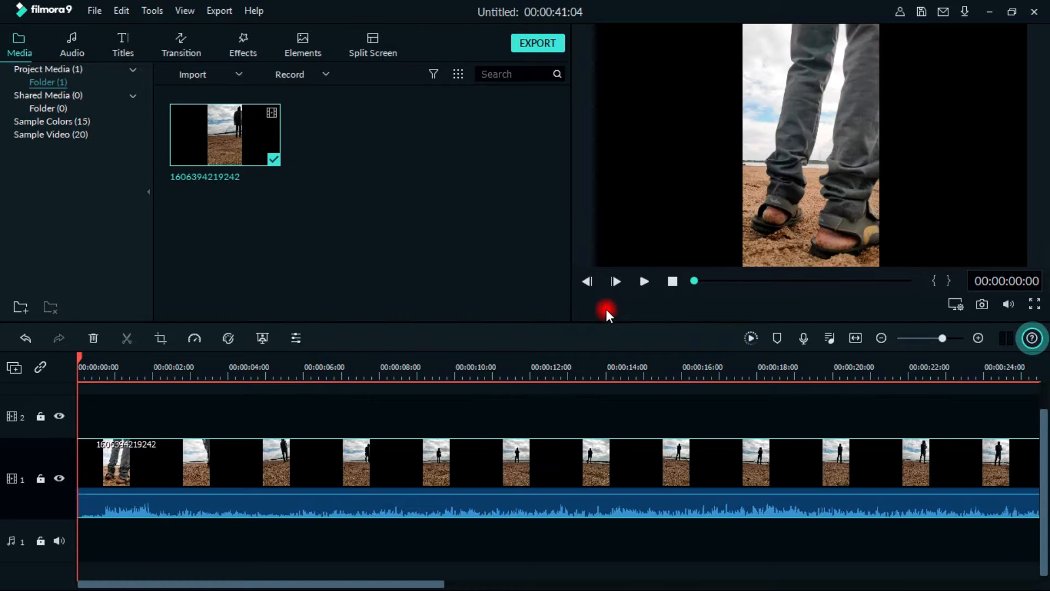
# Step: Trim the beginning of the clip in several passes until it is about 33 seconds long and starts at 00:00:00:00
pyautogui.moveTo(78, 468); pyautogui.dragTo(248, 465)
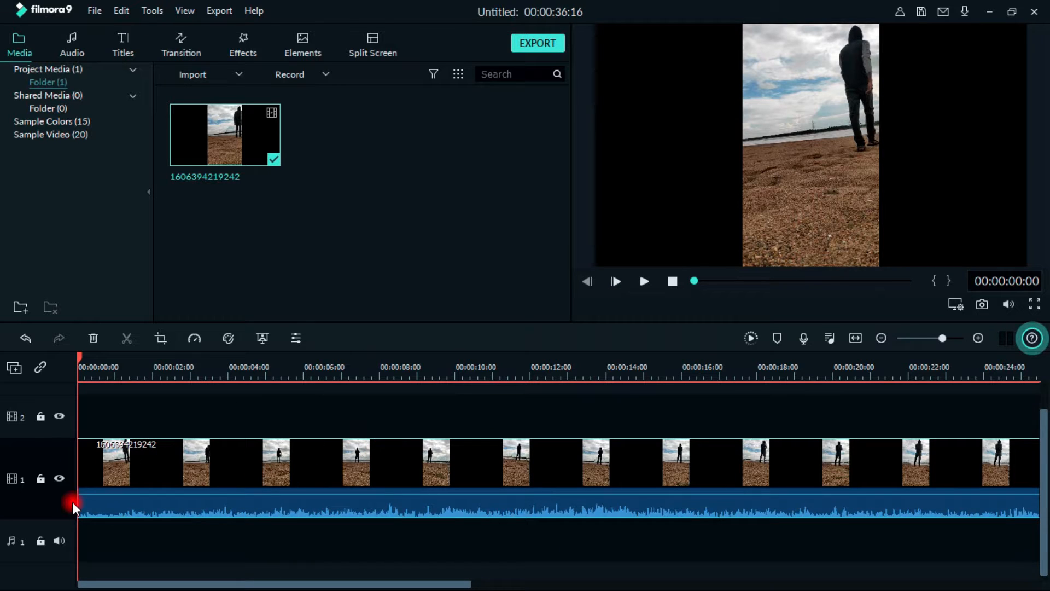
pyautogui.moveTo(77, 480); pyautogui.dragTo(141, 486)
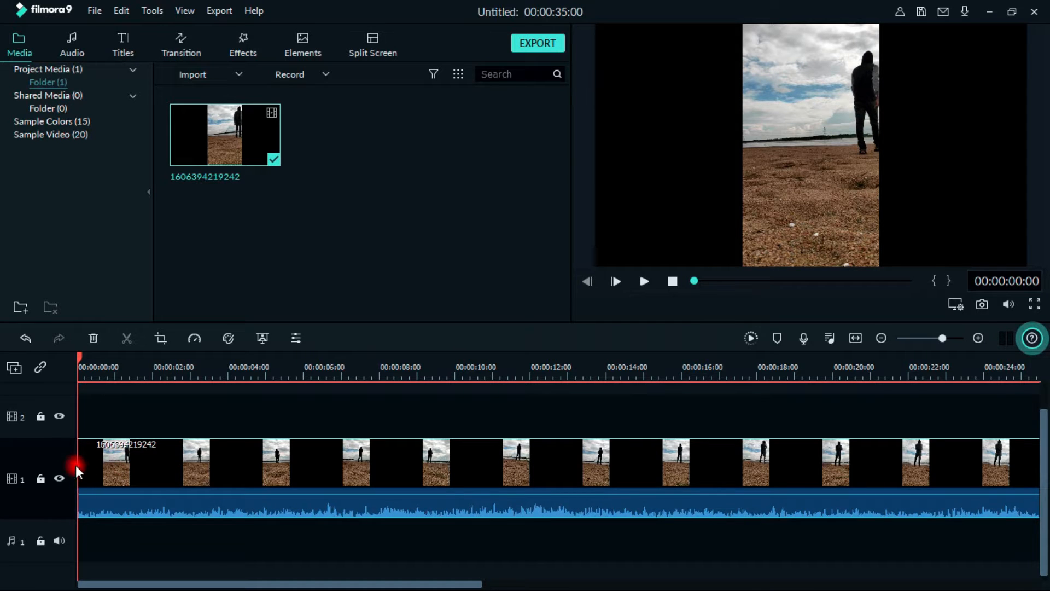
pyautogui.moveTo(78, 465); pyautogui.dragTo(148, 473)
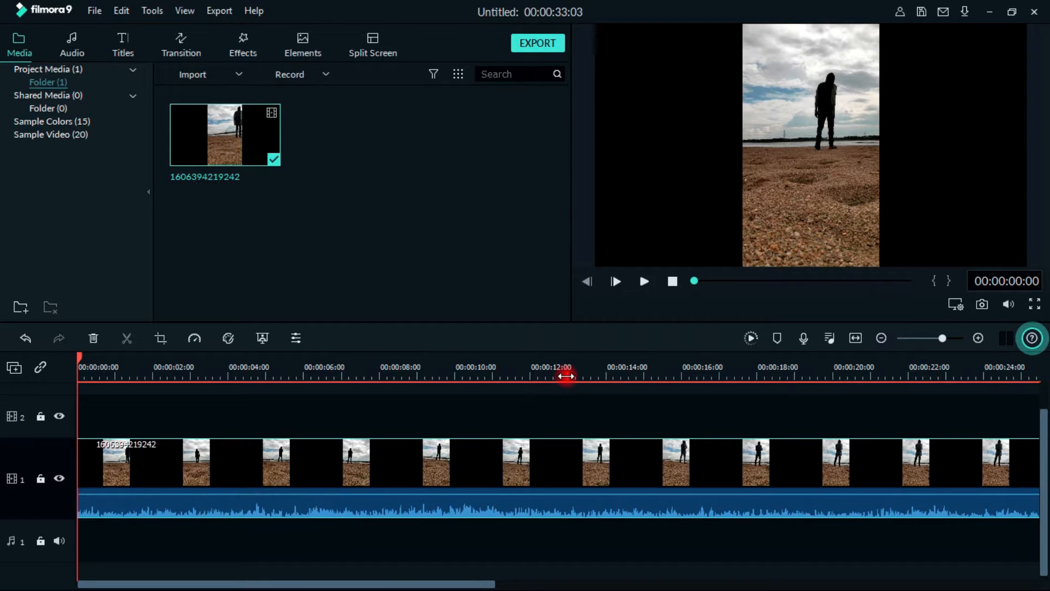
# Step: Play back roughly the first ten seconds of the trimmed clip, and return the playhead to the start
pyautogui.click(645, 282)
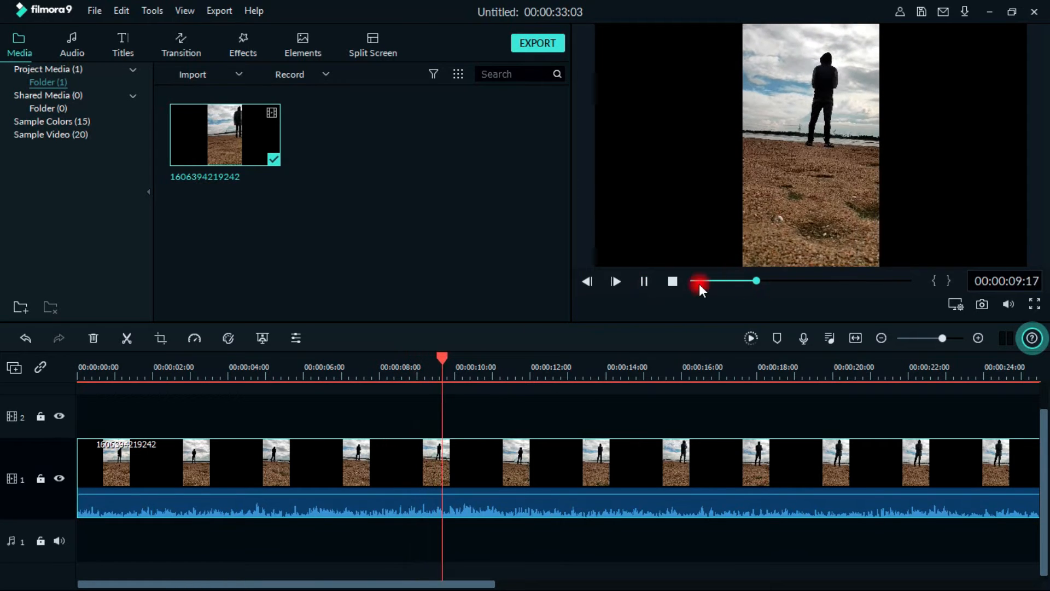
pyautogui.click(646, 282)
pyautogui.moveTo(465, 359); pyautogui.dragTo(78, 378)
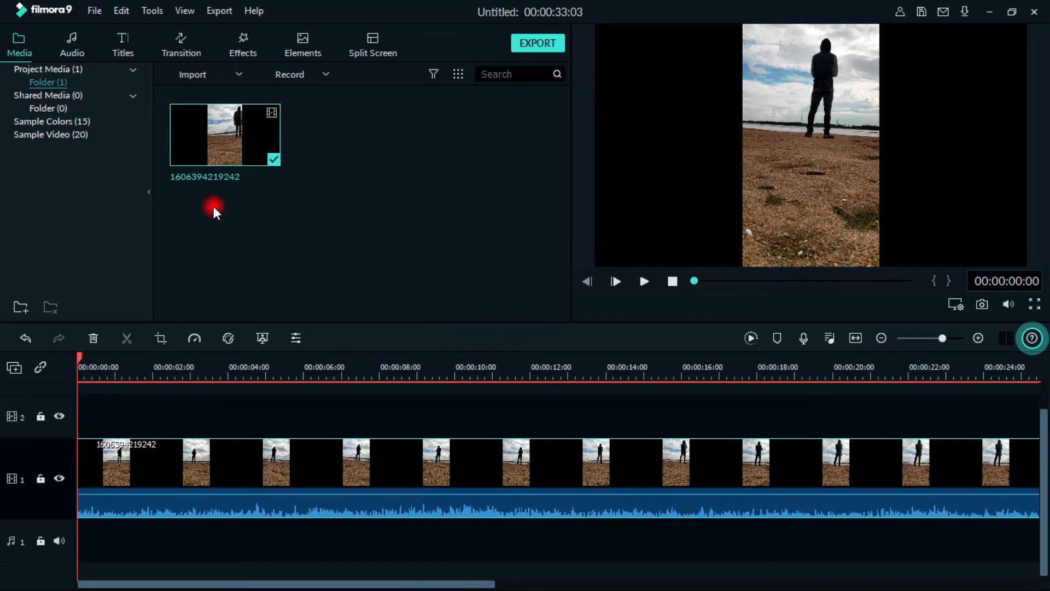
# Step: Open advanced color correction for the timeline clip, expand the Color adjustments and move the preview to 00:00:01
pyautogui.moveTo(174, 180); pyautogui.dragTo(211, 461)
pyautogui.rightClick(211, 461)
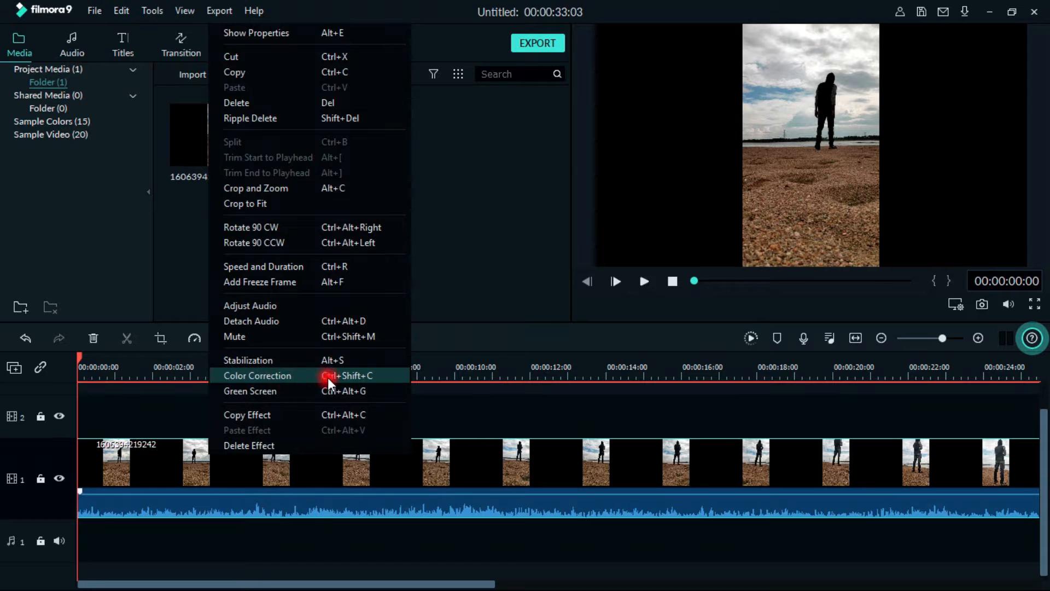
pyautogui.click(245, 374)
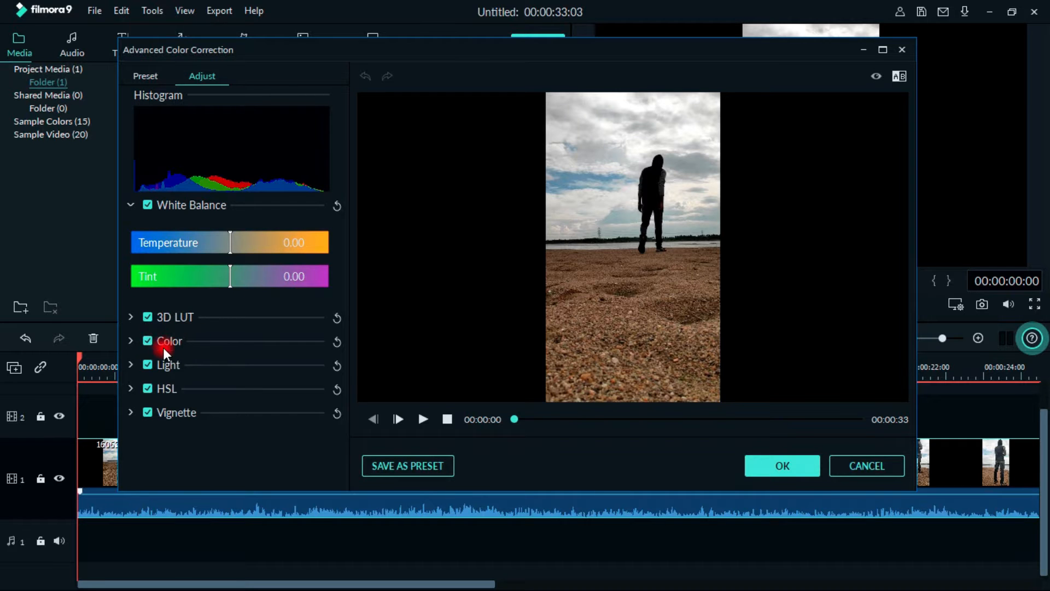
pyautogui.click(130, 339)
pyautogui.moveTo(347, 348); pyautogui.dragTo(347, 402)
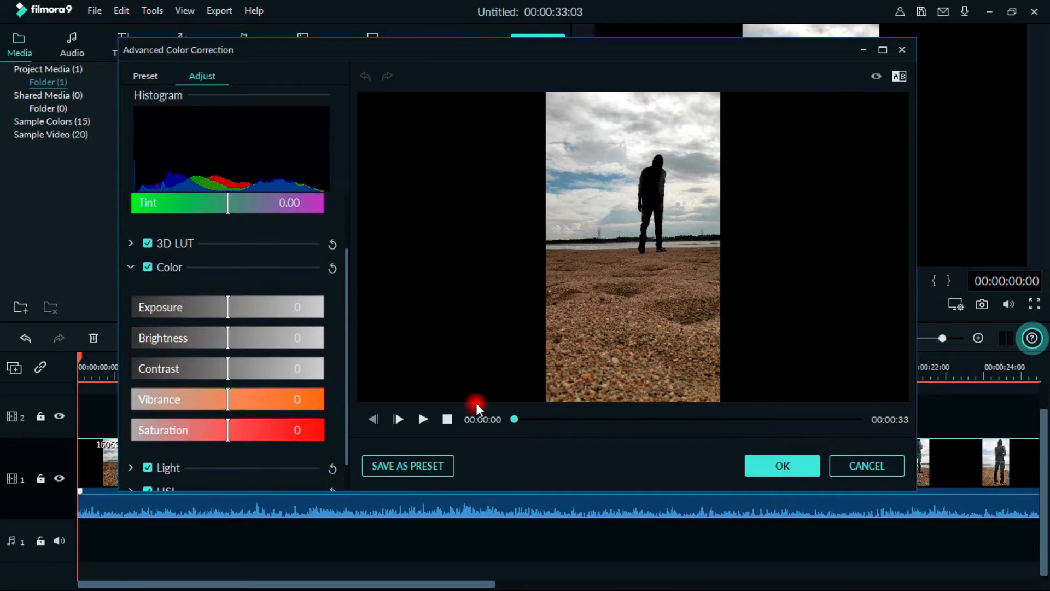
pyautogui.moveTo(509, 420); pyautogui.dragTo(533, 424)
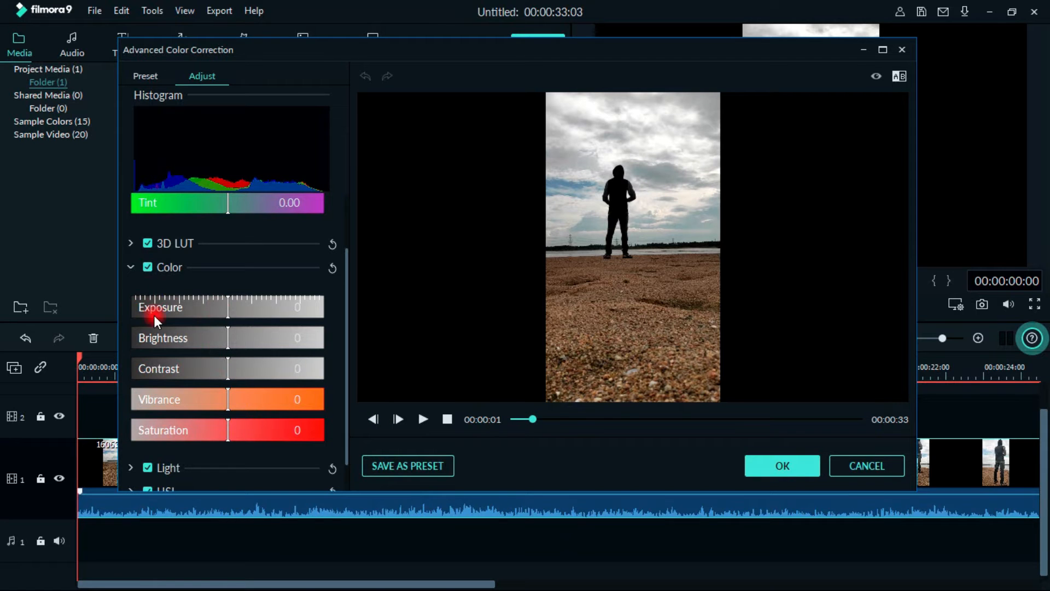
# Step: Set the clip's exposure to -57, brightness to -29, contrast to -26, vibrance to 92 and saturation to 47
pyautogui.moveTo(222, 301); pyautogui.dragTo(201, 336)
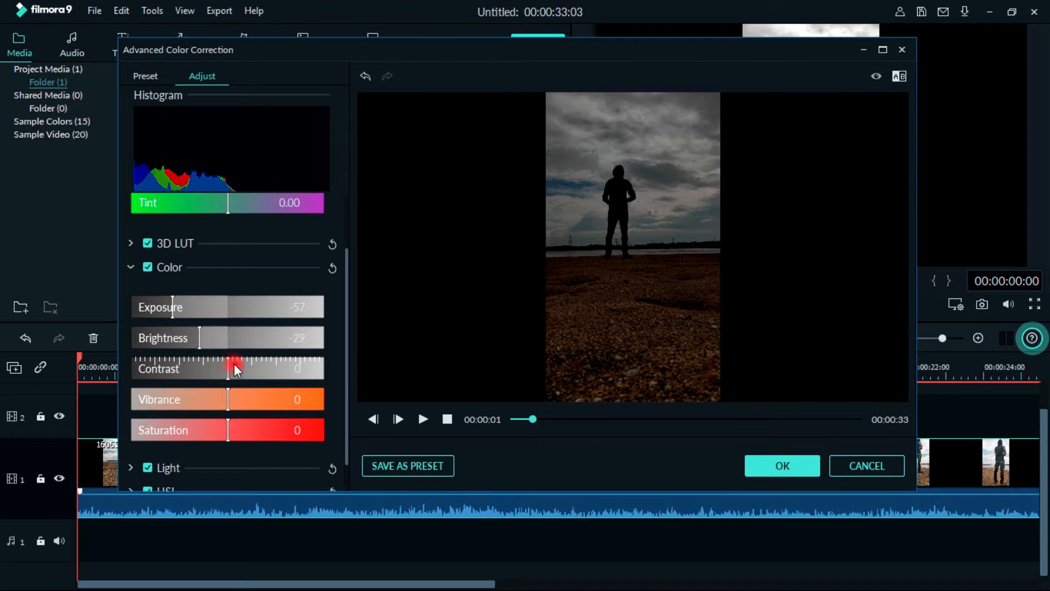
pyautogui.moveTo(224, 369); pyautogui.dragTo(200, 369)
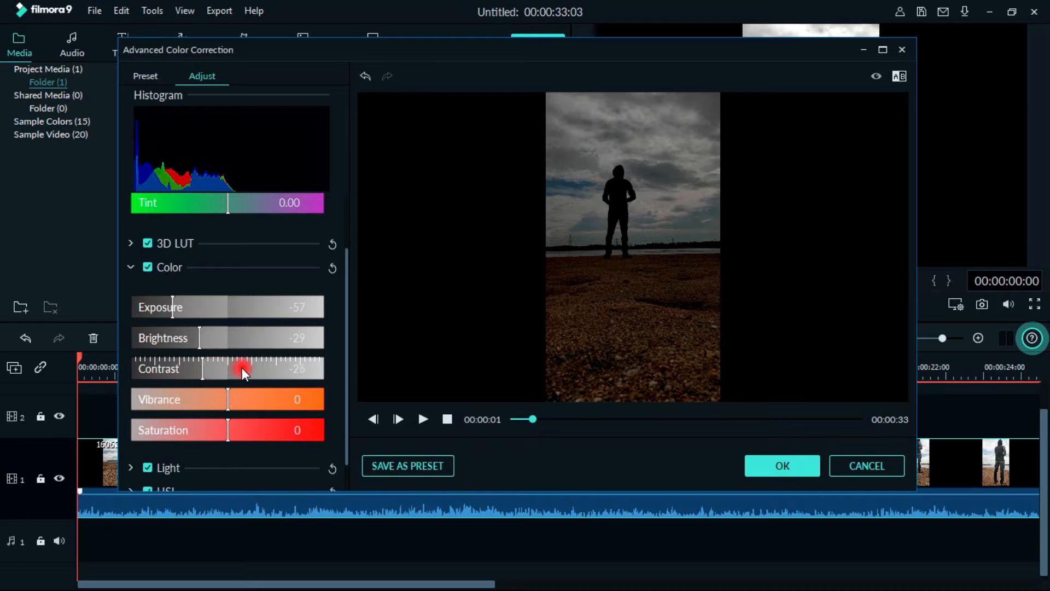
pyautogui.moveTo(226, 405); pyautogui.dragTo(313, 400)
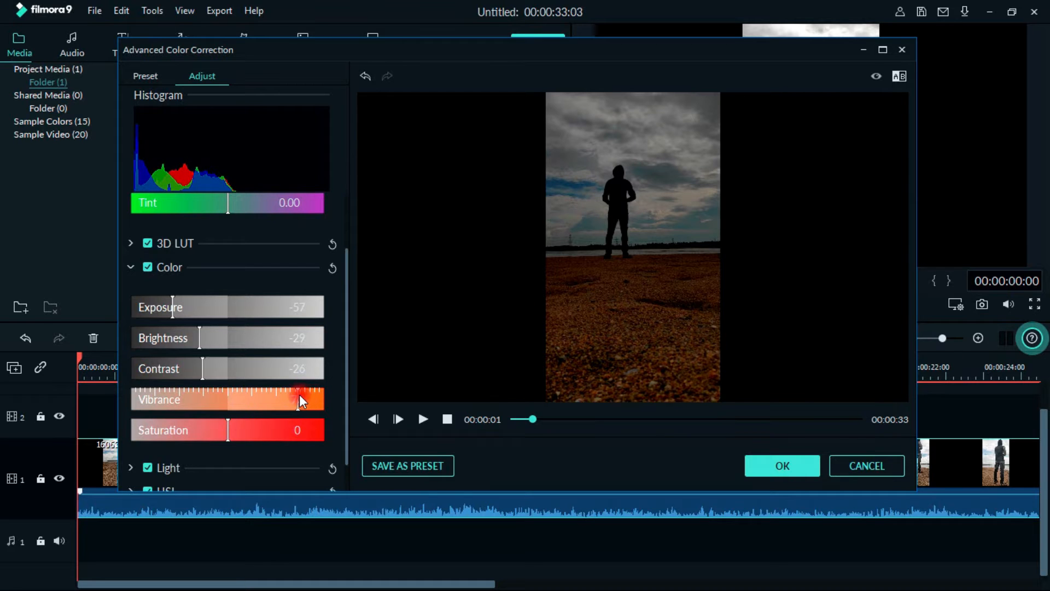
pyautogui.moveTo(345, 363); pyautogui.dragTo(344, 398)
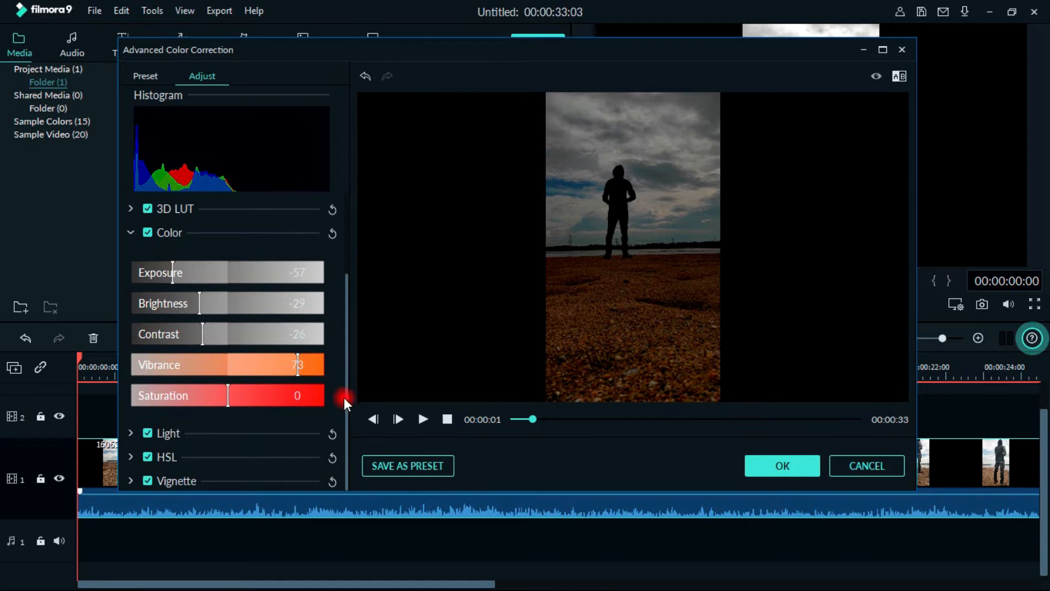
pyautogui.moveTo(218, 395); pyautogui.dragTo(275, 405)
pyautogui.moveTo(303, 367); pyautogui.dragTo(318, 365)
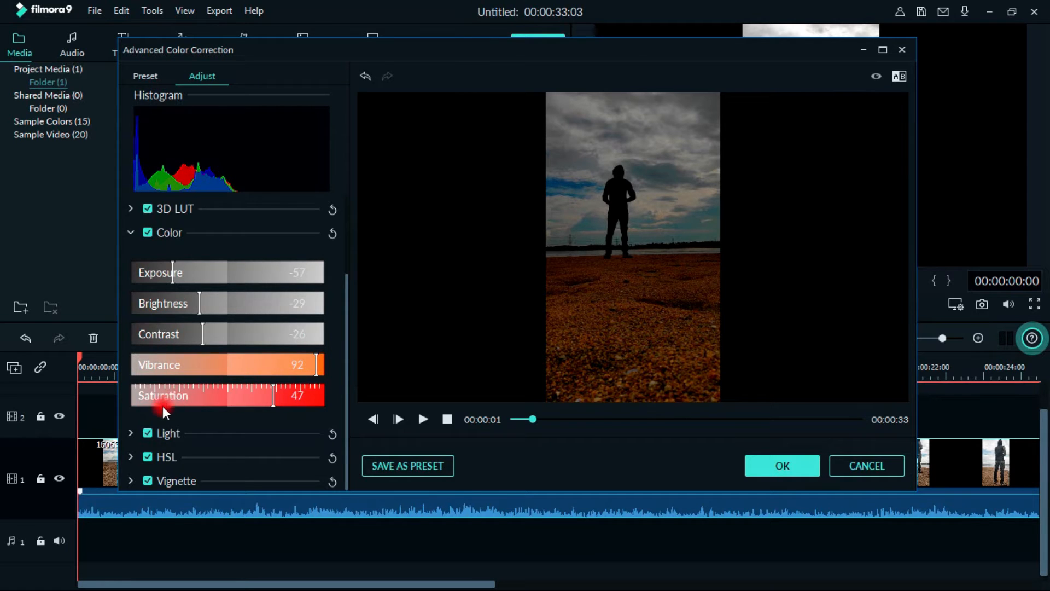
# Step: Expand the Light adjustments and set the white balance tint to 49.99
pyautogui.click(131, 433)
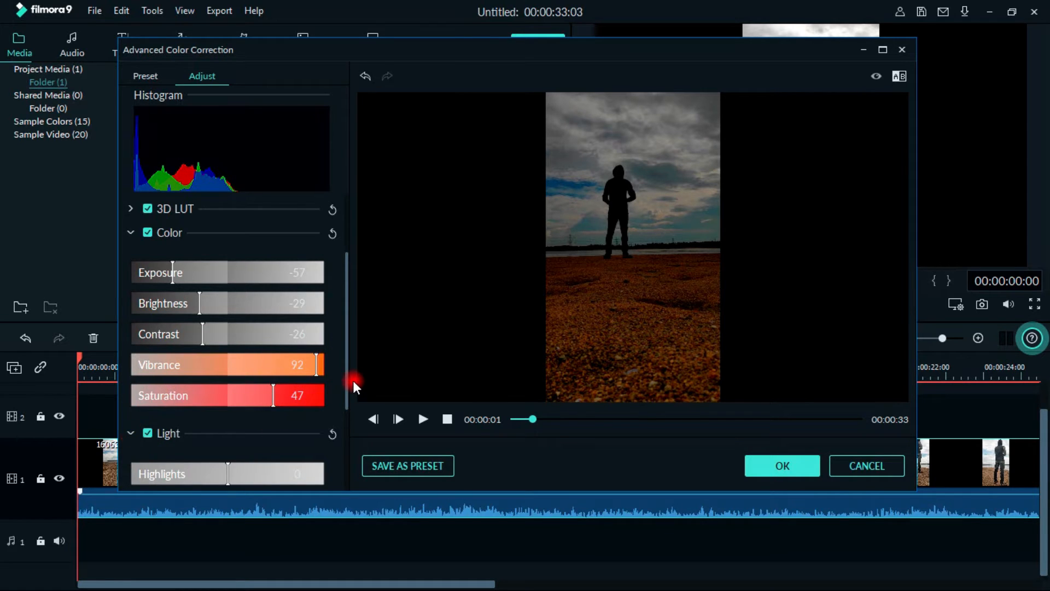
pyautogui.moveTo(349, 377); pyautogui.dragTo(358, 311)
pyautogui.moveTo(228, 244); pyautogui.dragTo(301, 275)
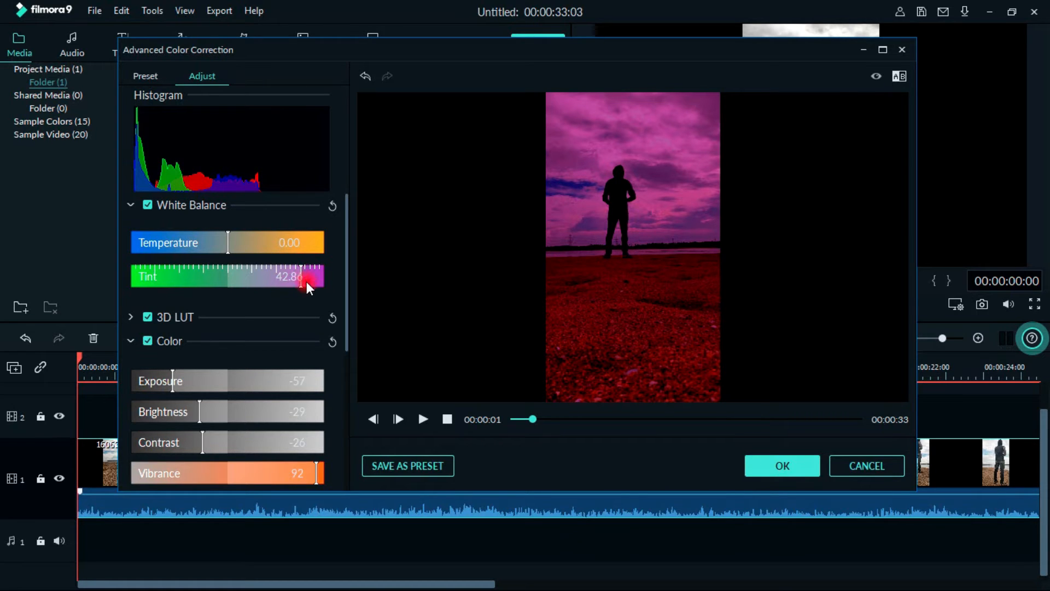
pyautogui.moveTo(301, 278); pyautogui.dragTo(305, 276)
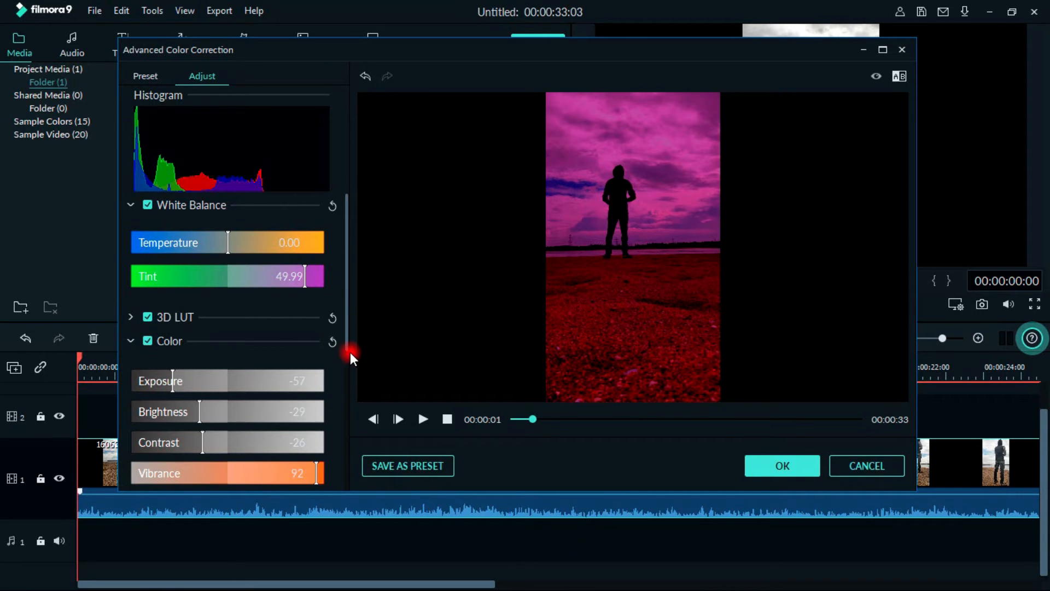
# Step: Set the Light adjustments to highlights 39, shadows -74, whites -45 and blacks -11
pyautogui.click(346, 386)
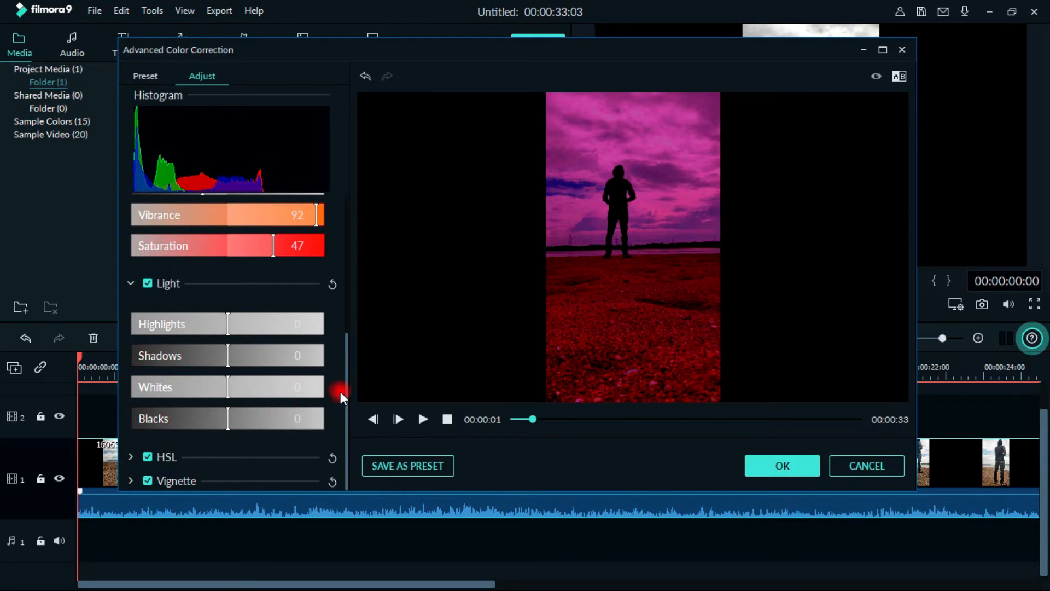
pyautogui.click(223, 351)
pyautogui.moveTo(235, 320); pyautogui.dragTo(262, 321)
pyautogui.moveTo(226, 353); pyautogui.dragTo(161, 359)
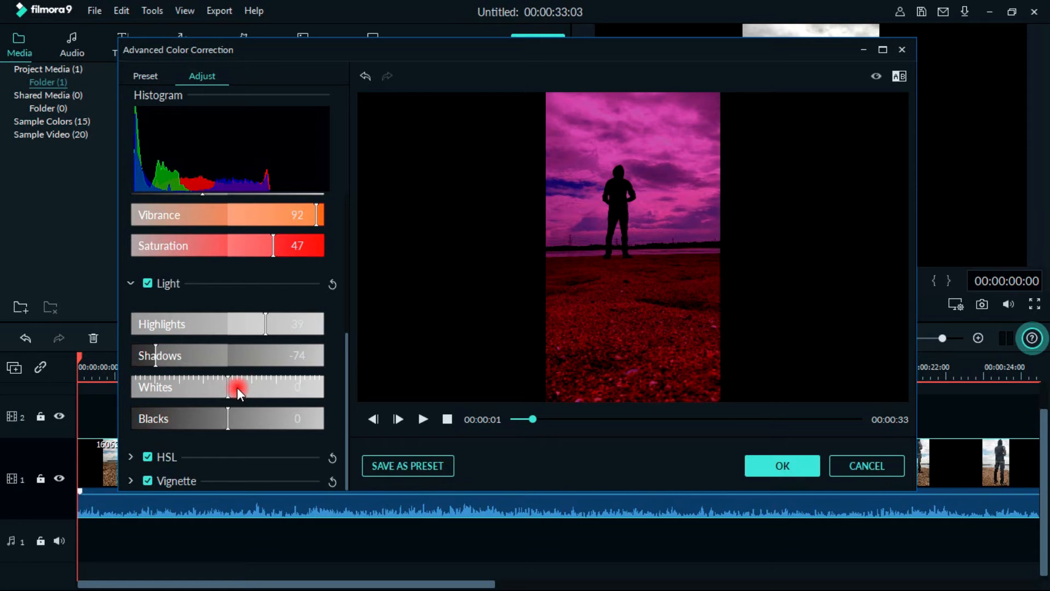
pyautogui.moveTo(226, 386); pyautogui.dragTo(184, 389)
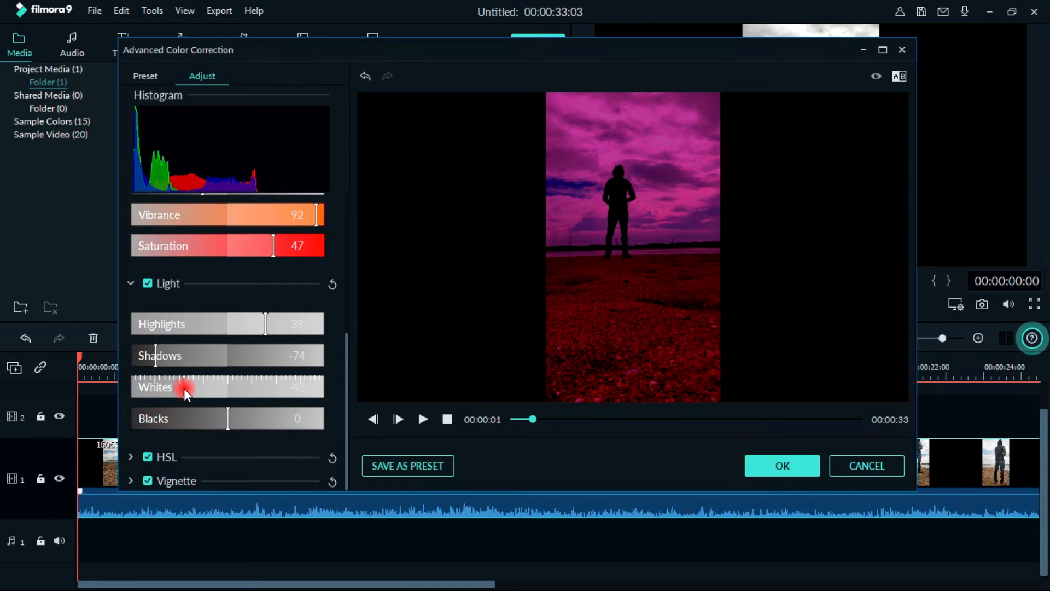
pyautogui.moveTo(224, 426); pyautogui.dragTo(215, 404)
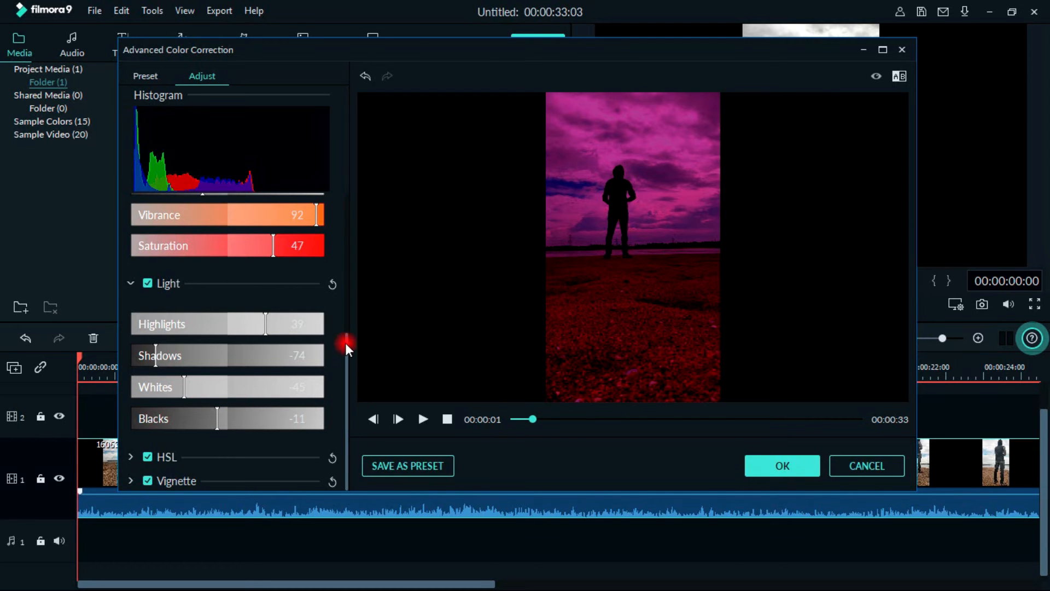
# Step: Turn the white balance adjustment off and back on to compare the clip with and without the tint
pyautogui.scroll(5, 349, 306)
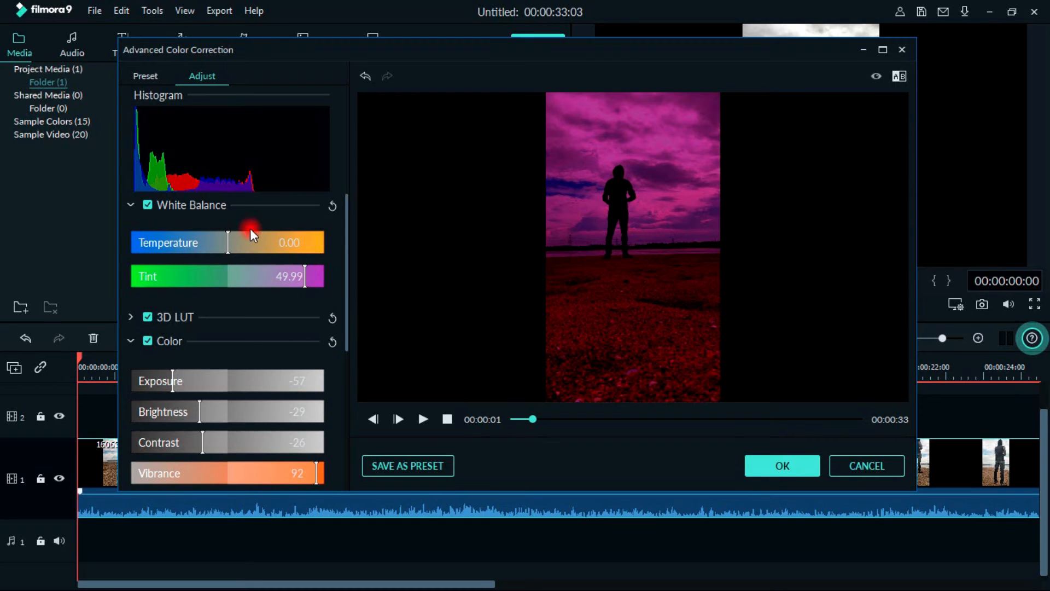
pyautogui.click(154, 204)
pyautogui.click(154, 204)
pyautogui.click(148, 204)
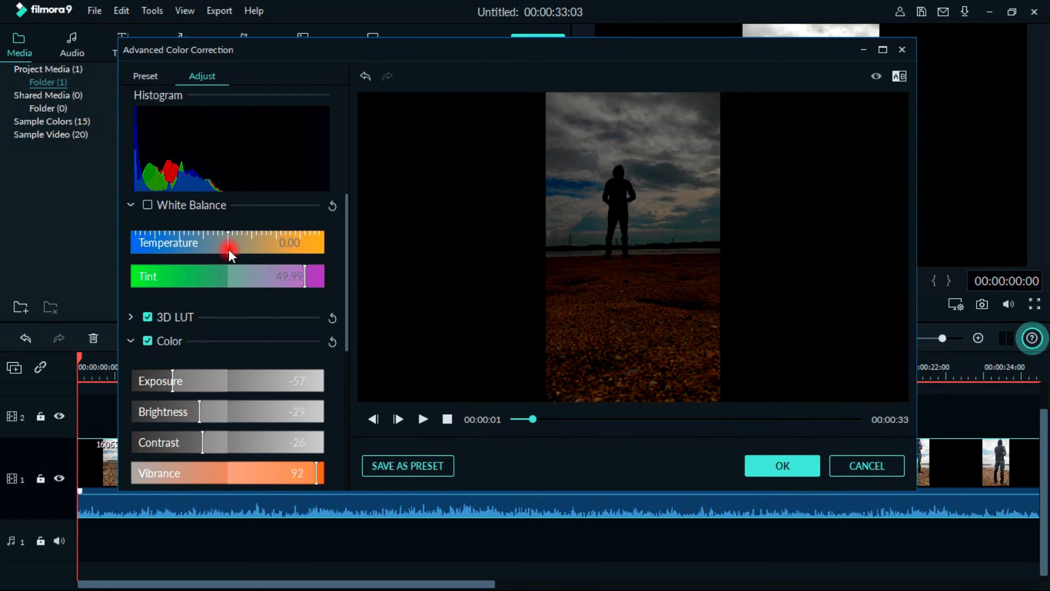
pyautogui.click(149, 205)
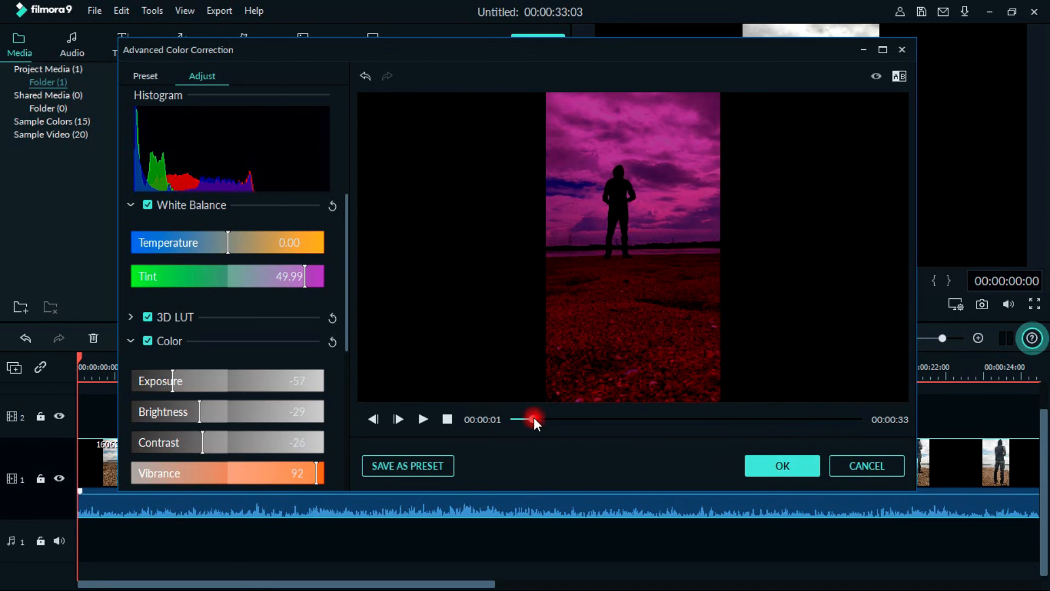
# Step: Preview the graded clip from its start and apply the color correction
pyautogui.moveTo(511, 414)
pyautogui.mouseDown()
pyautogui.moveTo(530, 413)
pyautogui.moveTo(494, 421)
pyautogui.mouseUp()
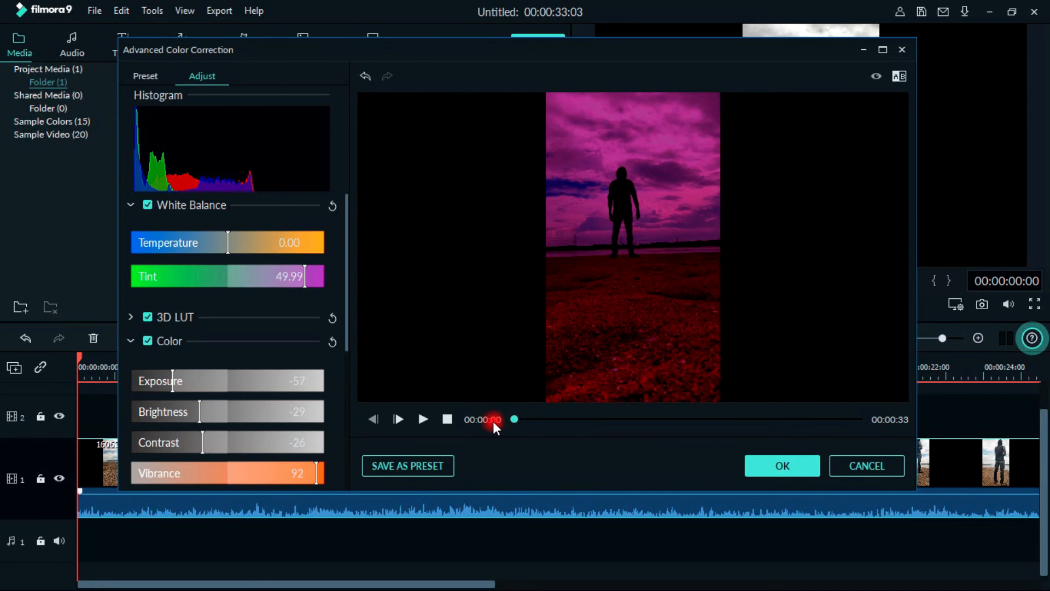
pyautogui.click(420, 419)
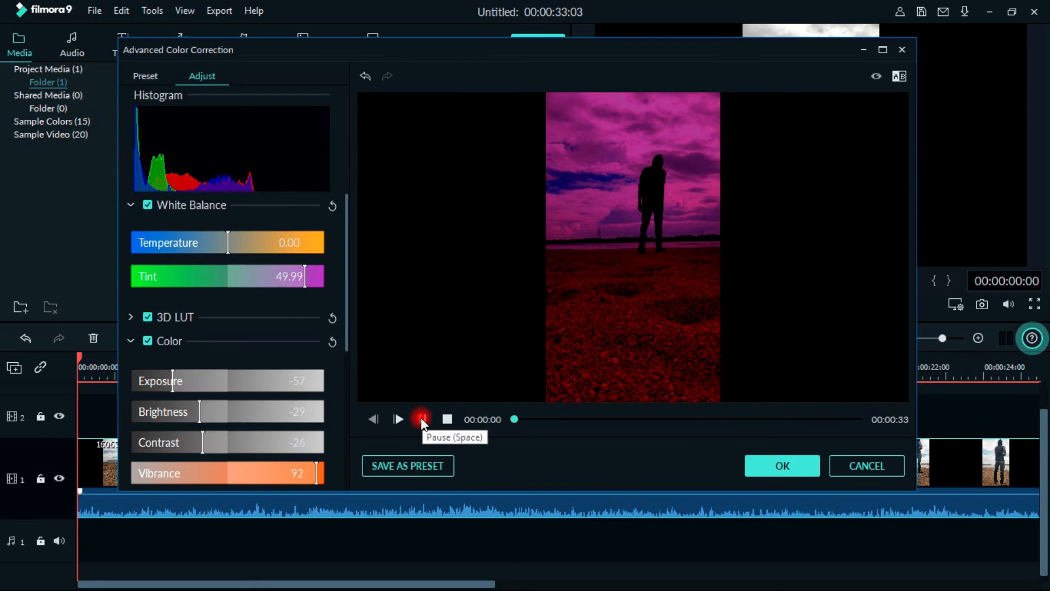
pyautogui.click(783, 465)
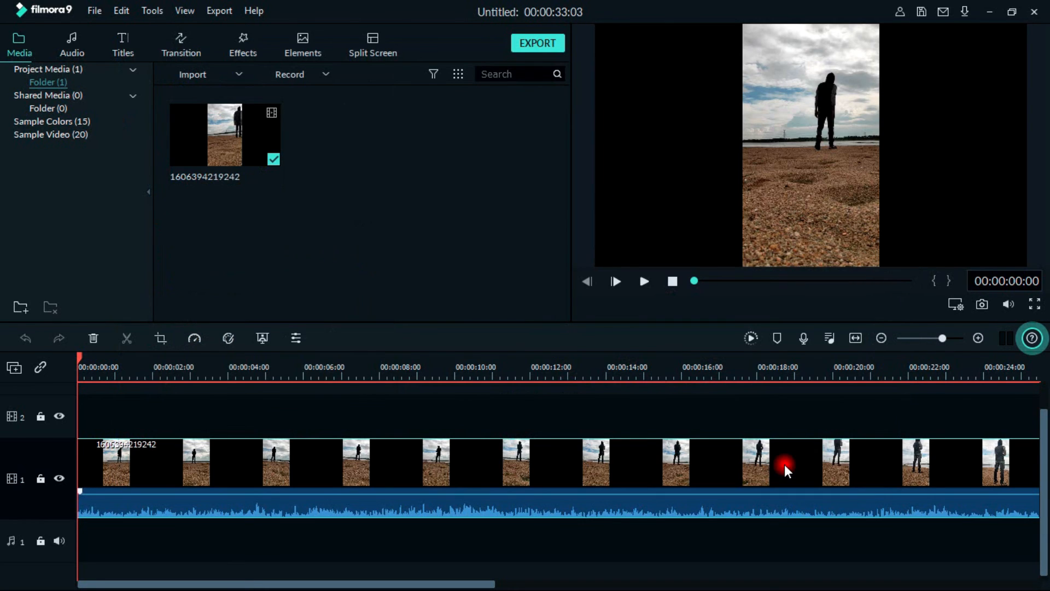
# Step: Play the color-corrected clip in the timeline from the start to review the grade, pausing after about seven seconds
pyautogui.click(701, 283)
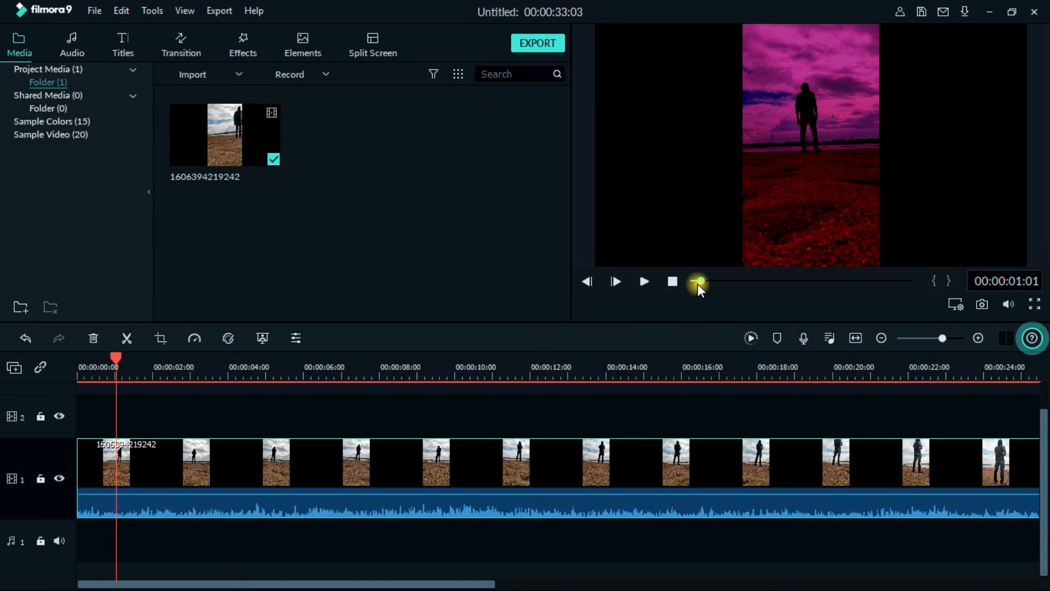
pyautogui.click(670, 283)
pyautogui.click(643, 283)
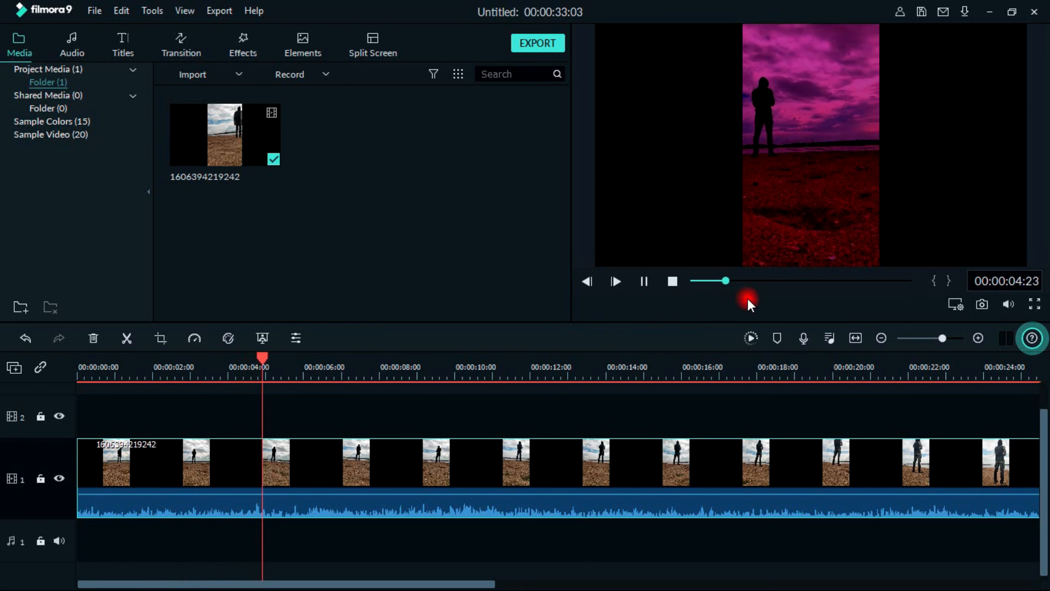
pyautogui.click(644, 281)
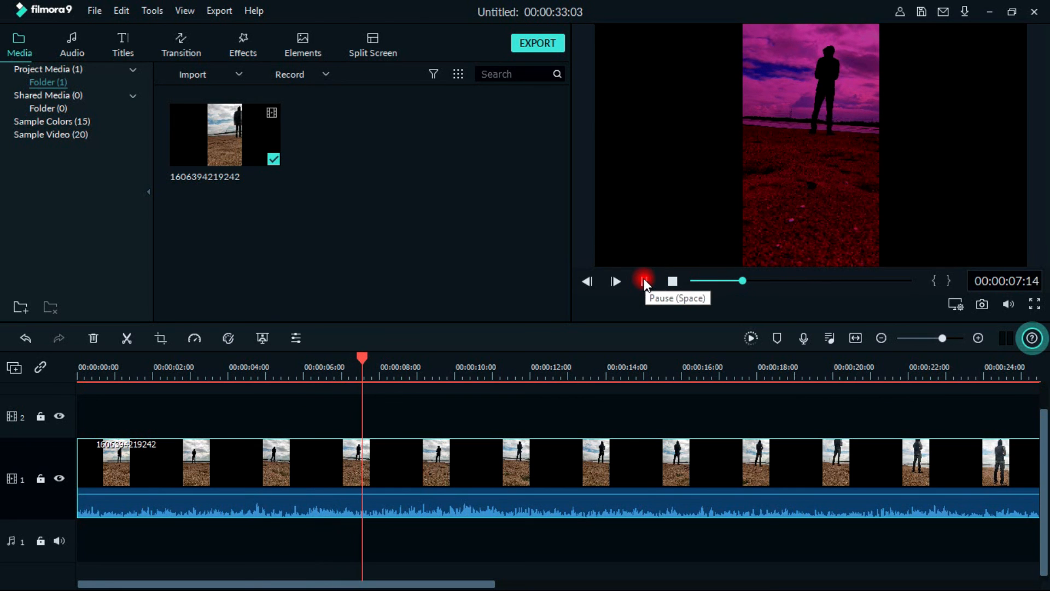